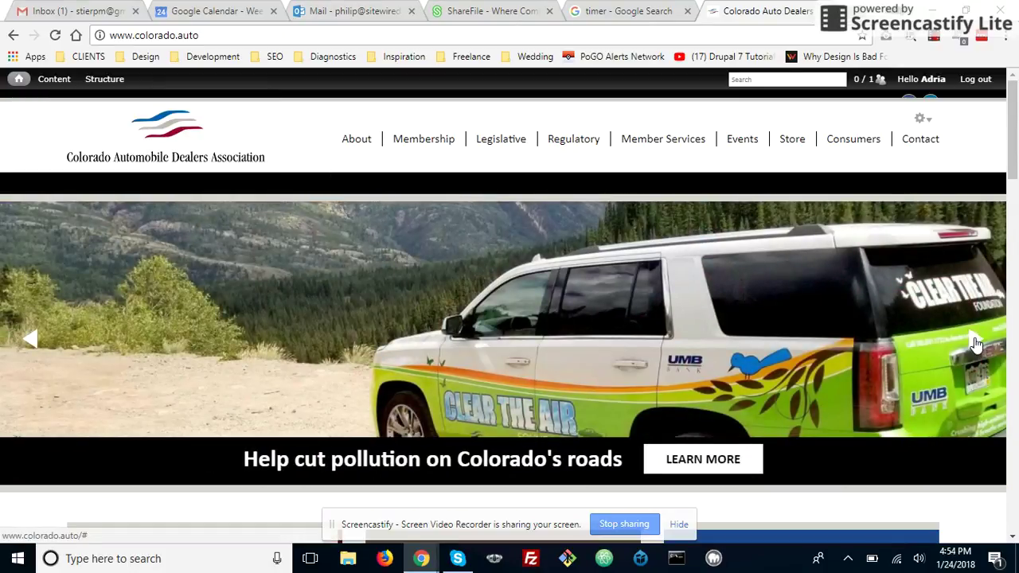
- Advance the colorado.auto hero slider to the dealers' association building slide
left_click(975, 336)
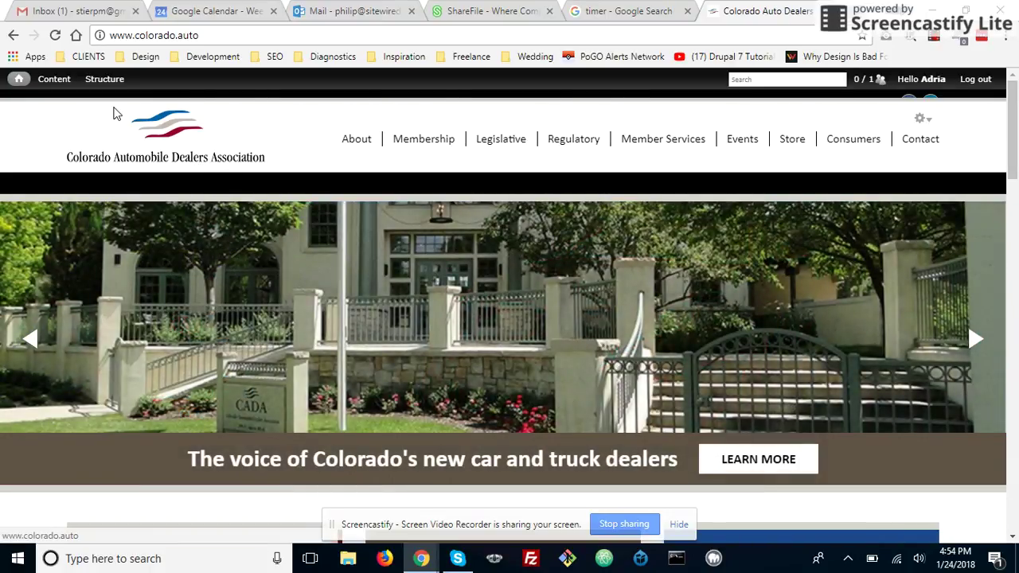
- Filter the admin content list to show only Slideshow Post items
left_click(53, 79)
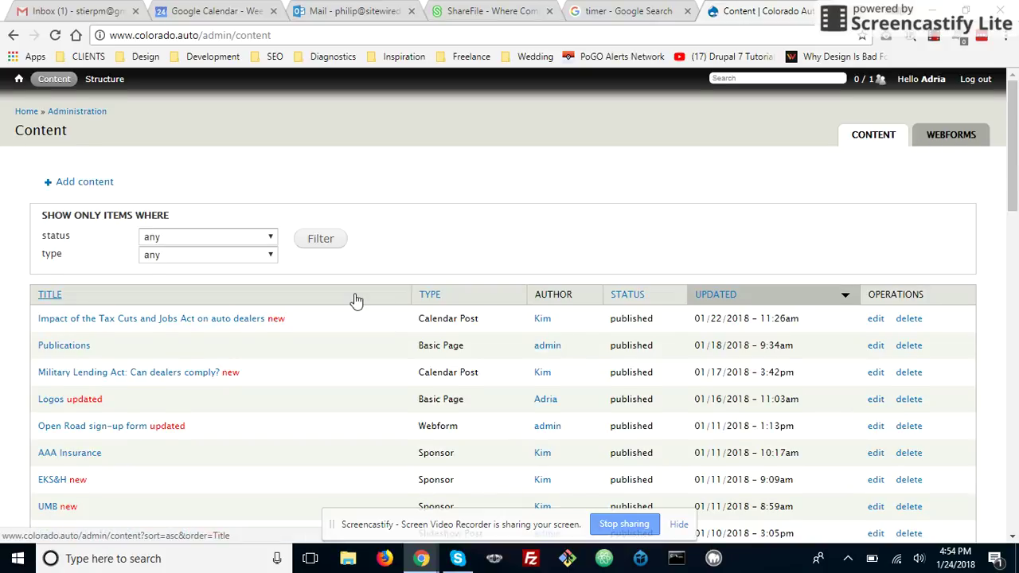
scroll(353, 298, "down", 2)
scroll(352, 297, "up", 2)
left_click(254, 256)
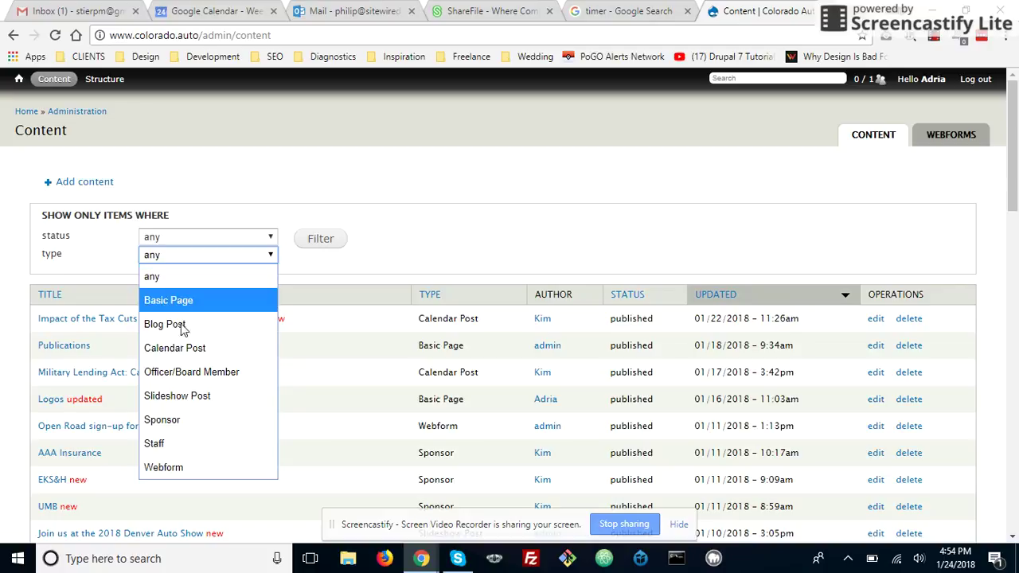
left_click(189, 398)
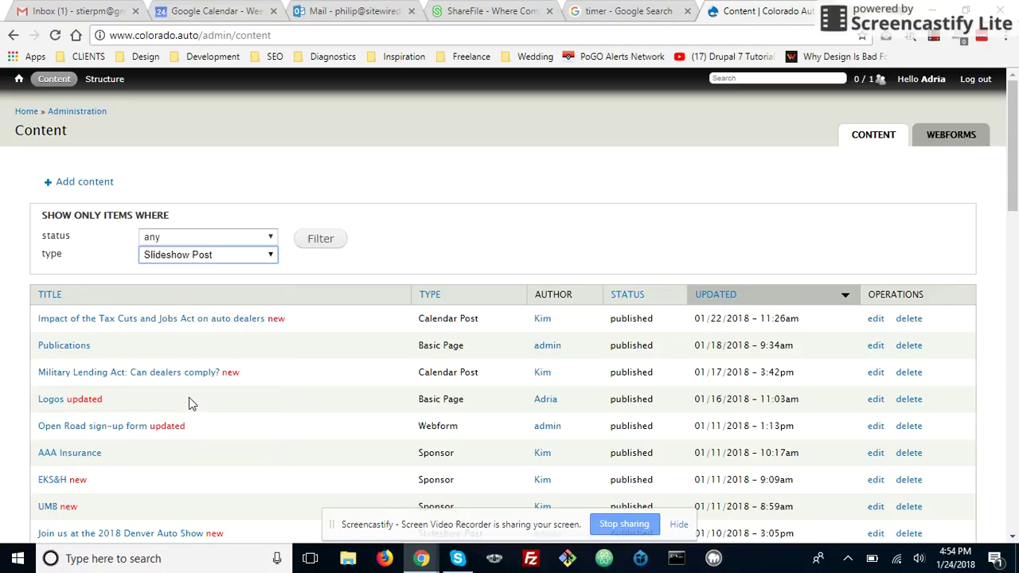
left_click(327, 243)
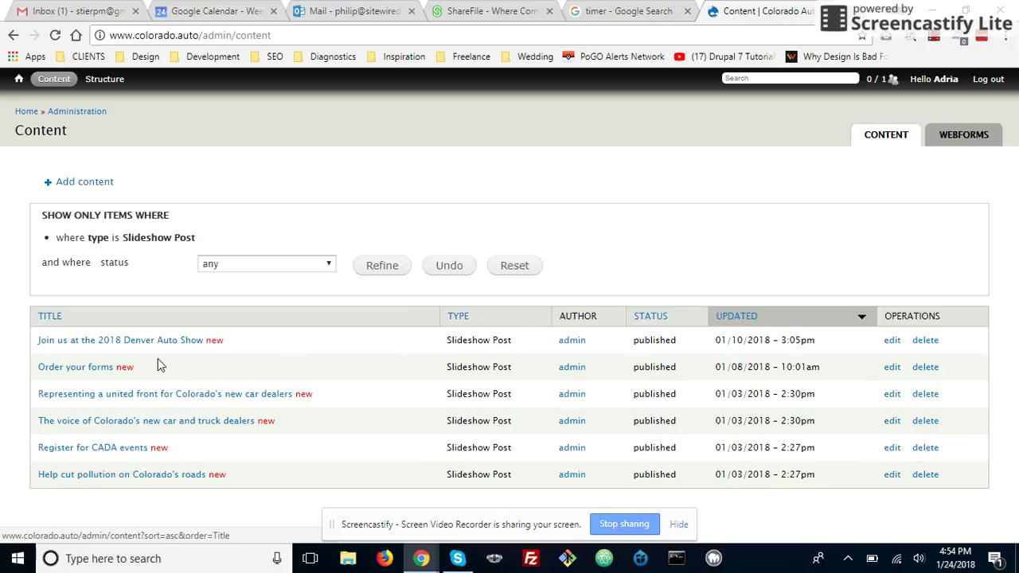
- Edit the Denver Auto Show post, clearing its alternate text and removing the old slide image
left_click(893, 343)
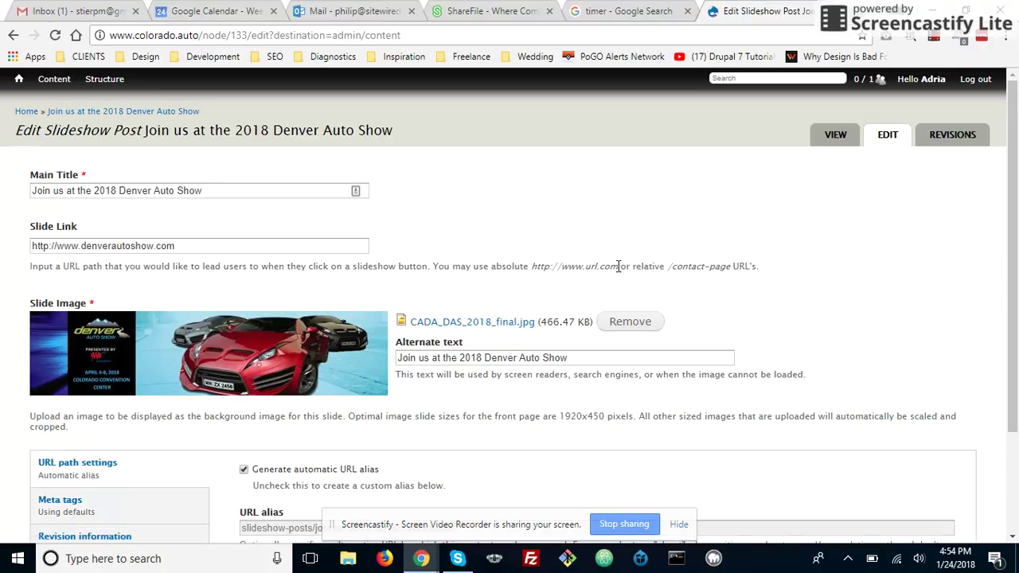
triple_click(528, 358)
key("ctrl+c")
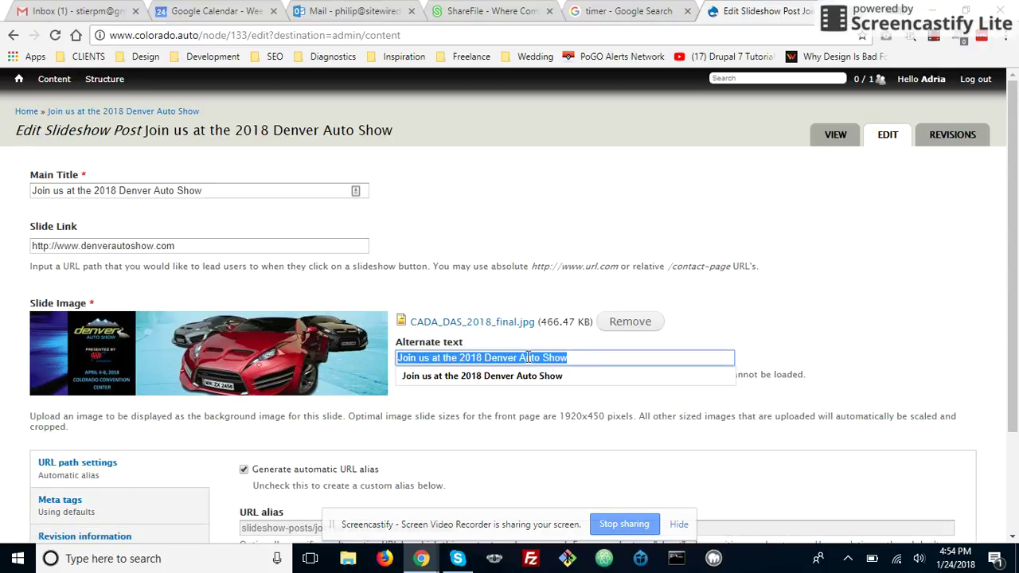
key("BackSpace")
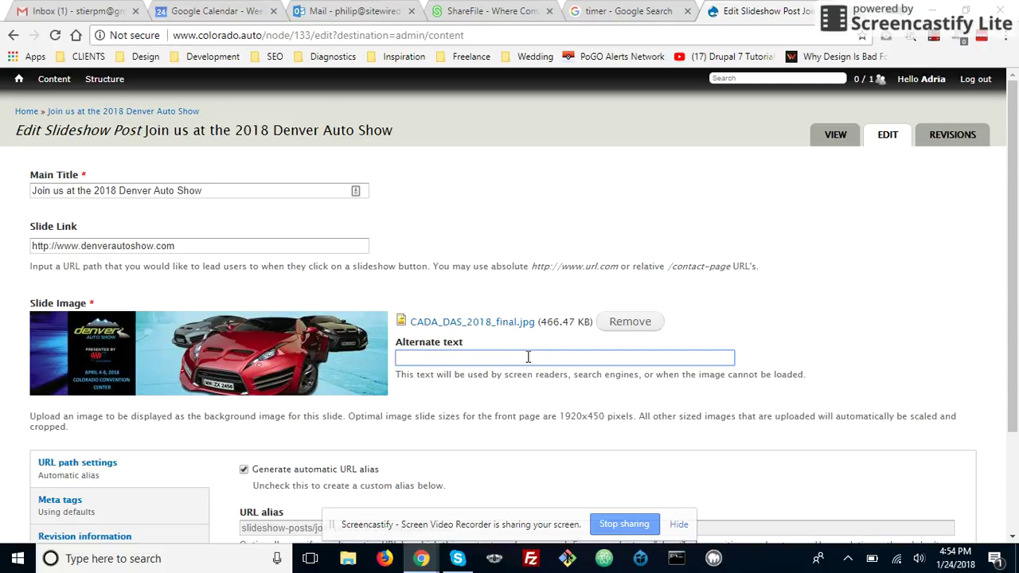
left_click(636, 326)
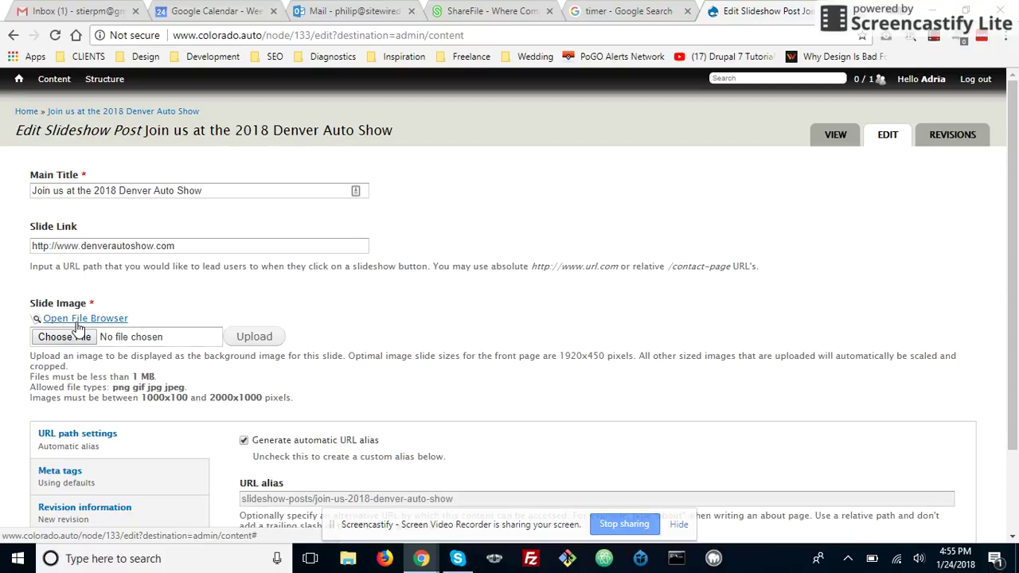
left_click(78, 320)
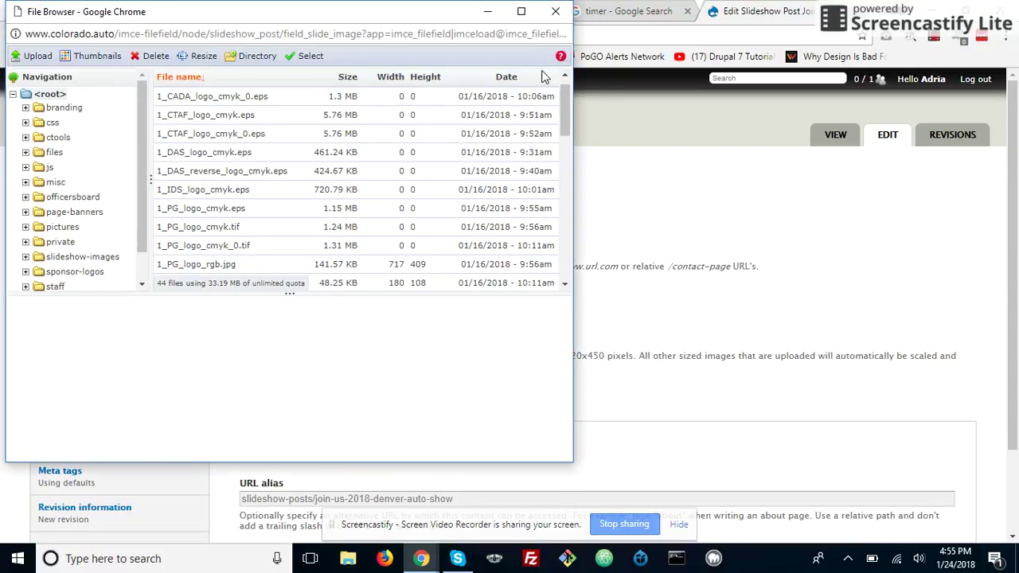
left_click(555, 13)
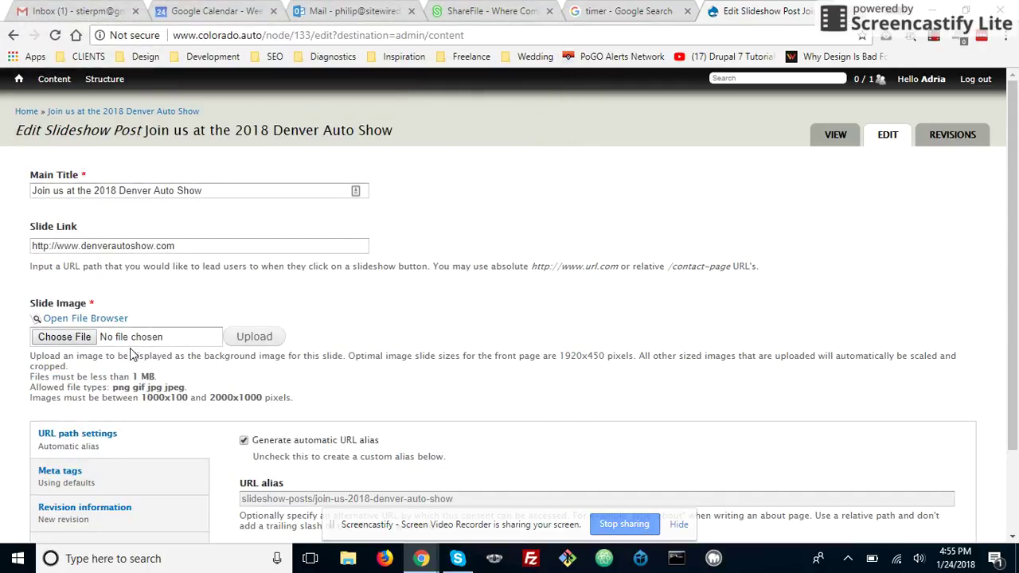
- Choose DAS website slider v1.jpg from Downloads as the new slide image file
left_click(82, 340)
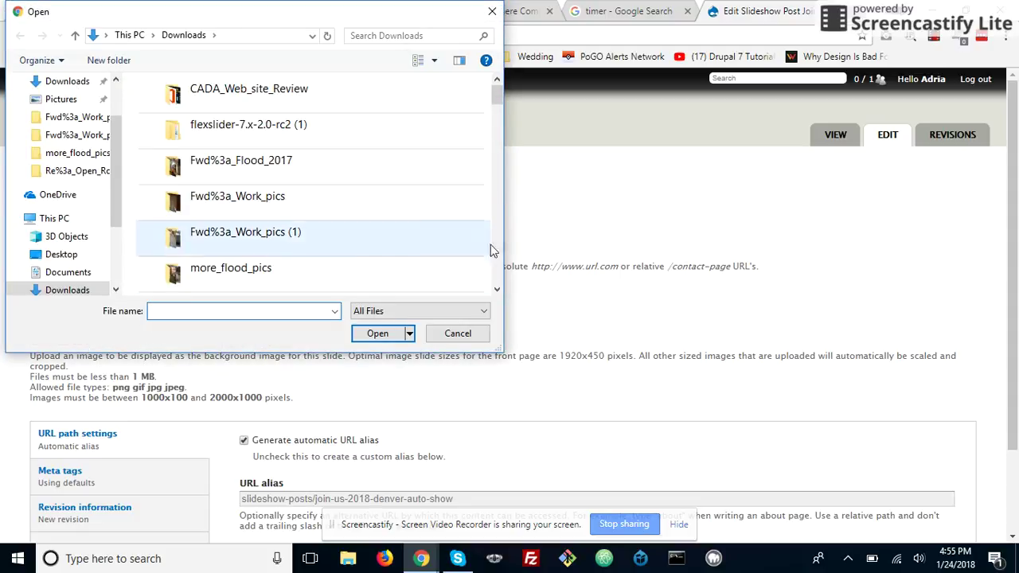
left_click(497, 289)
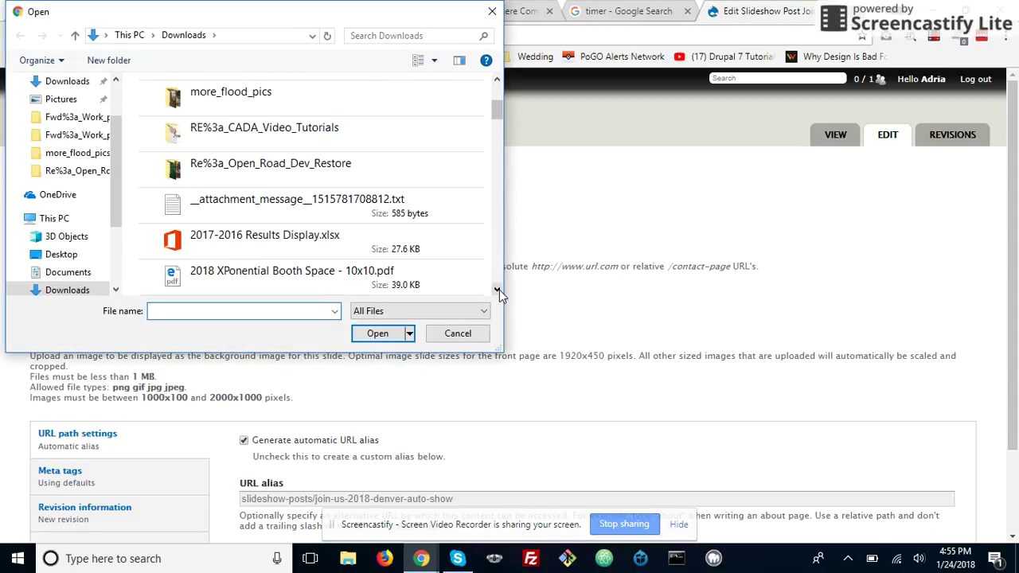
left_click(498, 290)
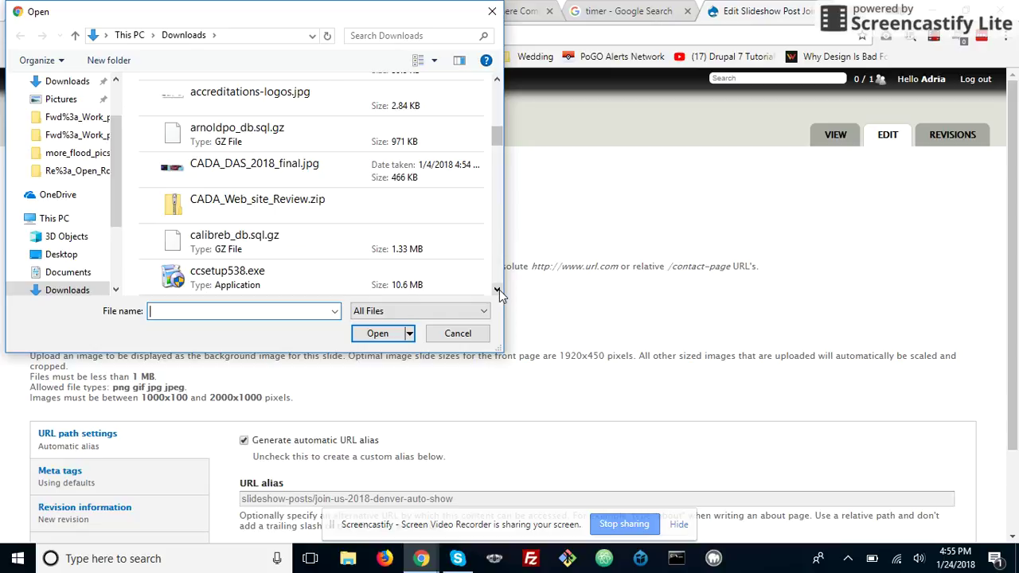
left_click(498, 290)
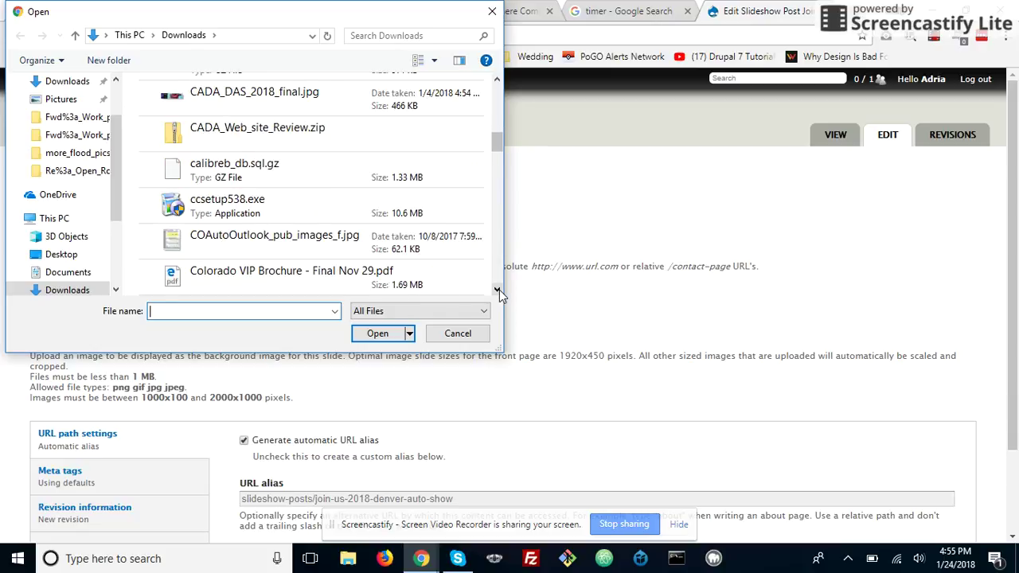
left_click(498, 289)
left_click(498, 290)
left_click(497, 290)
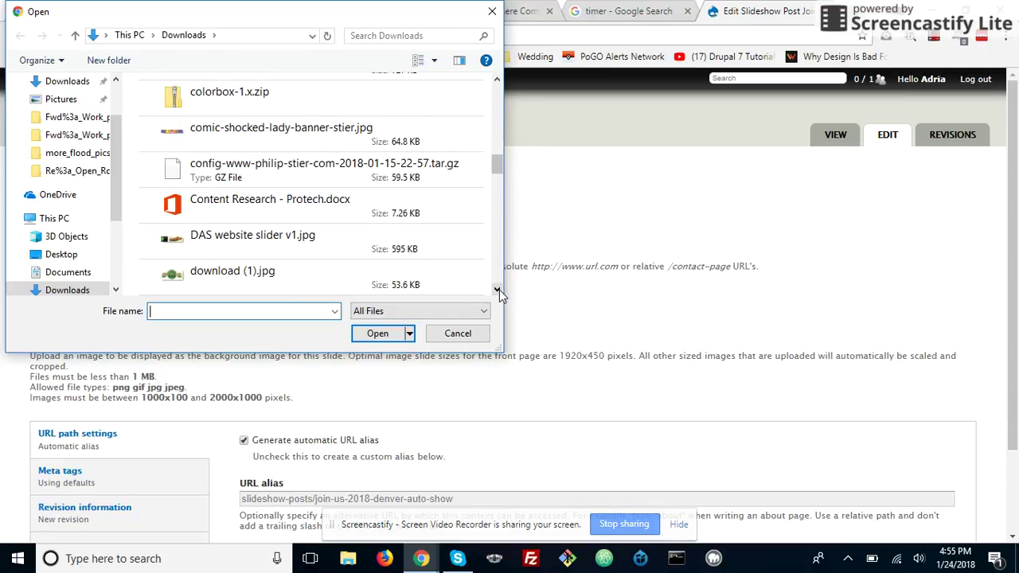
left_click(497, 289)
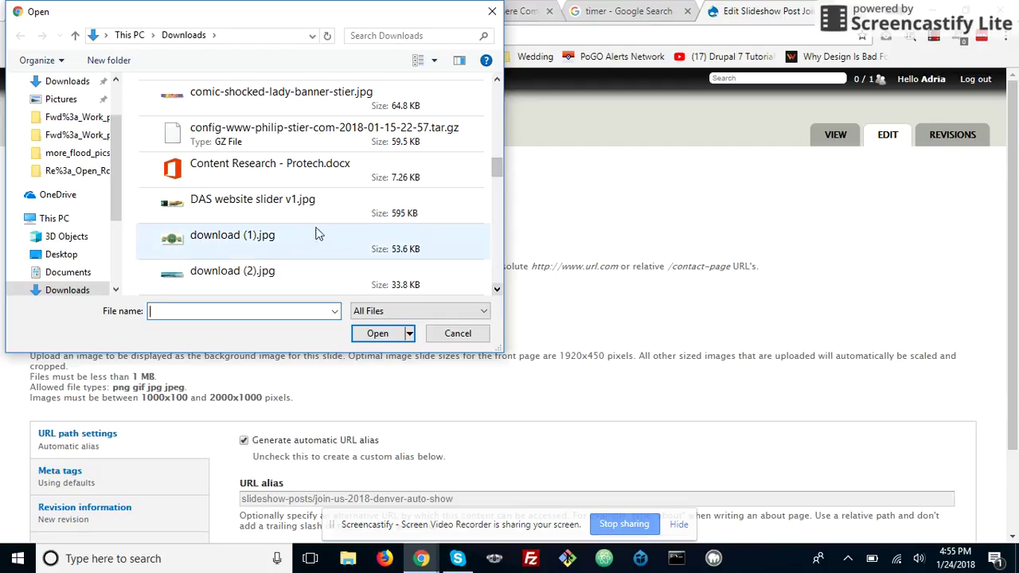
left_click(270, 212)
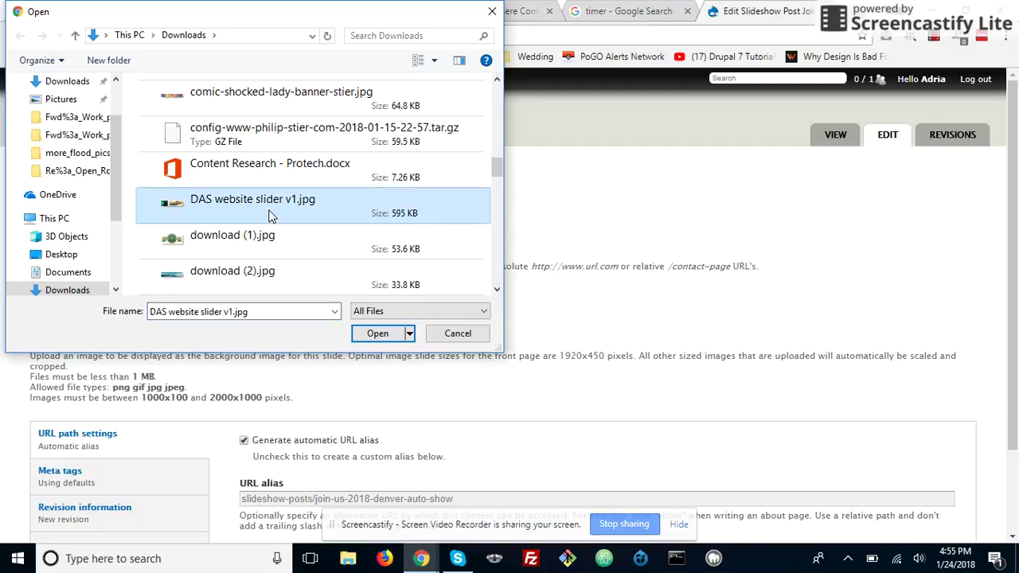
left_click(376, 335)
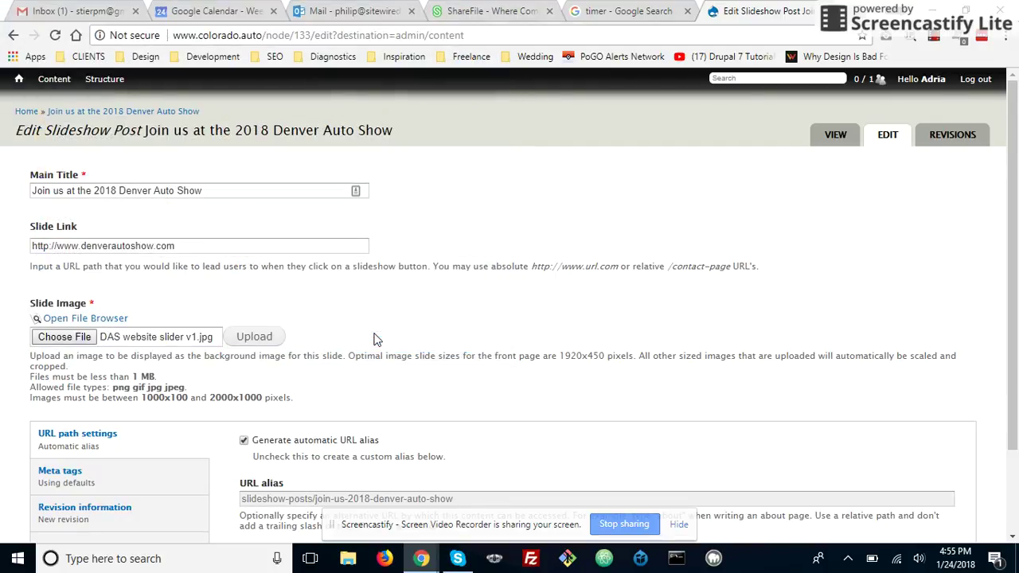
- Upload the slider image, set its alternate text to the post title, and save the post
left_click(246, 336)
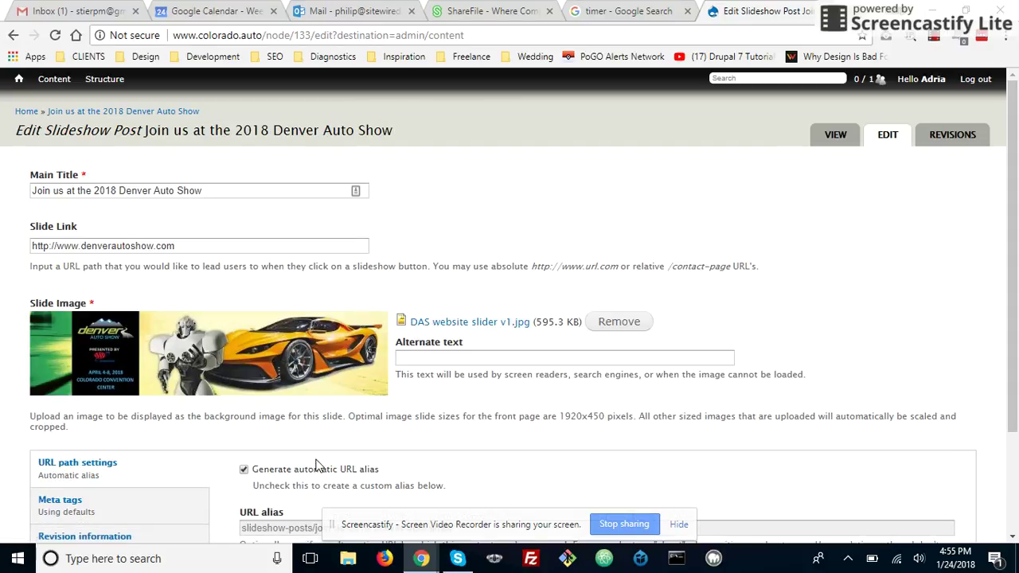
left_click(430, 359)
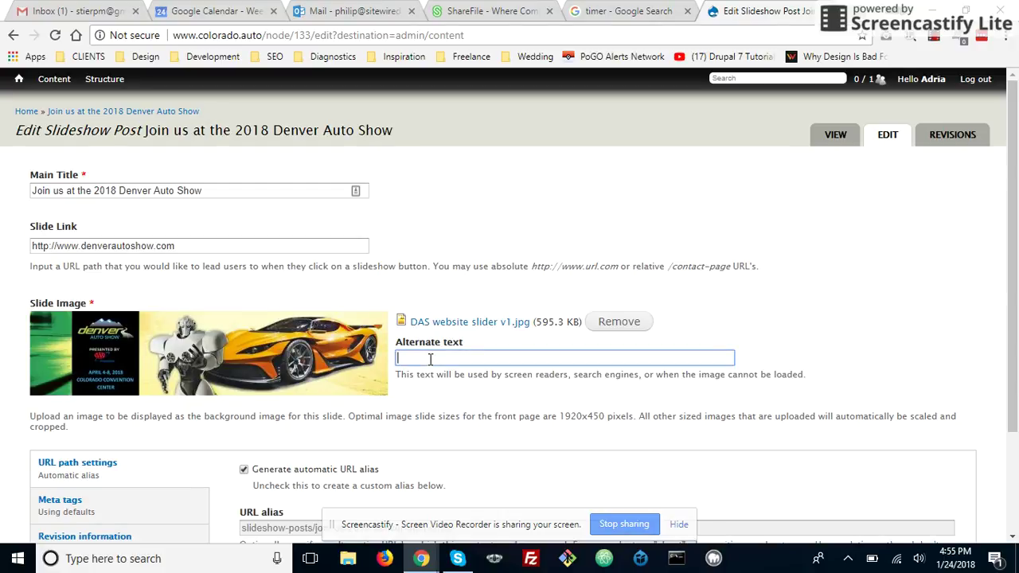
key("ctrl+v")
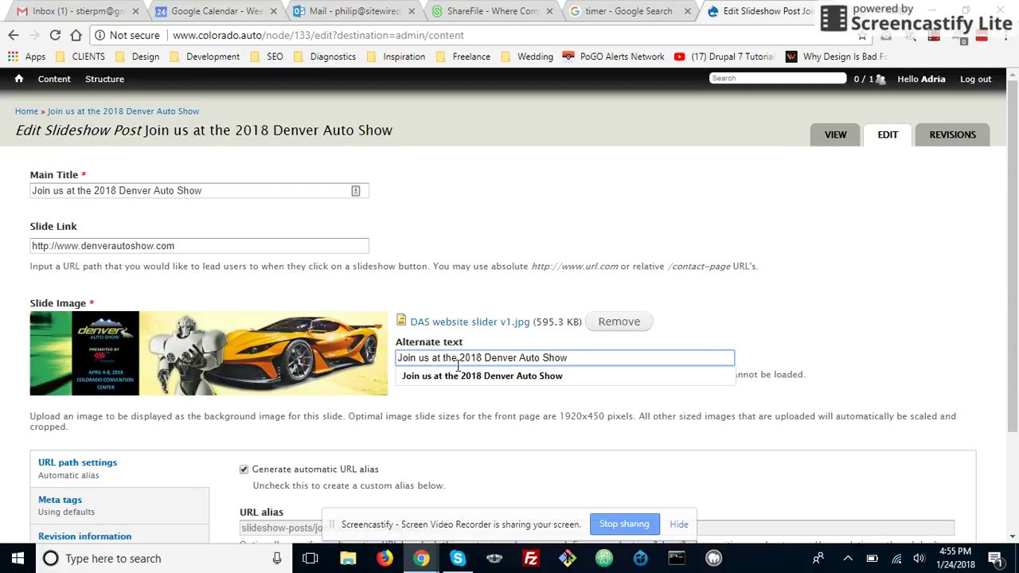
left_click(461, 403)
scroll(461, 404, "down", 3)
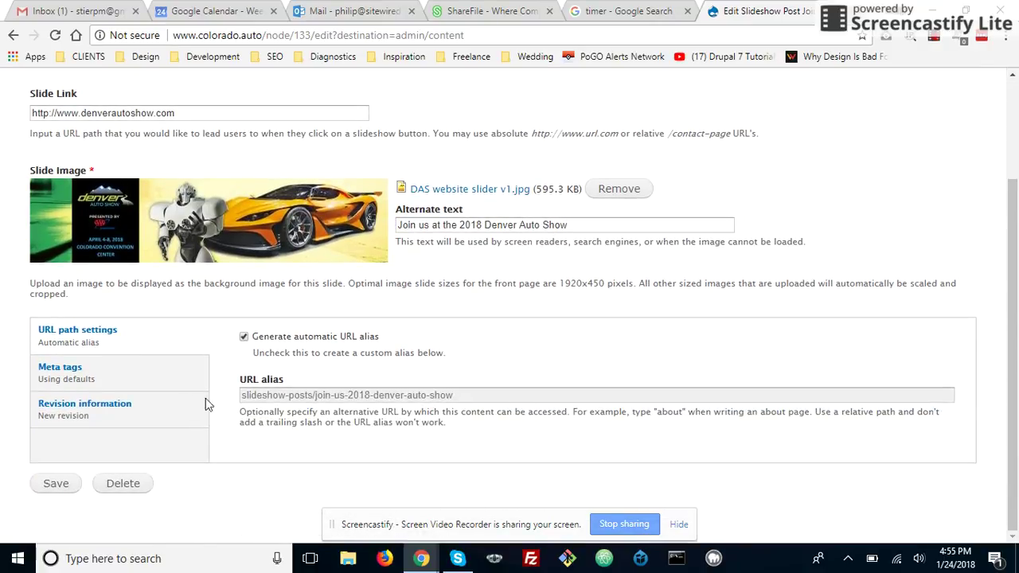
left_click(60, 483)
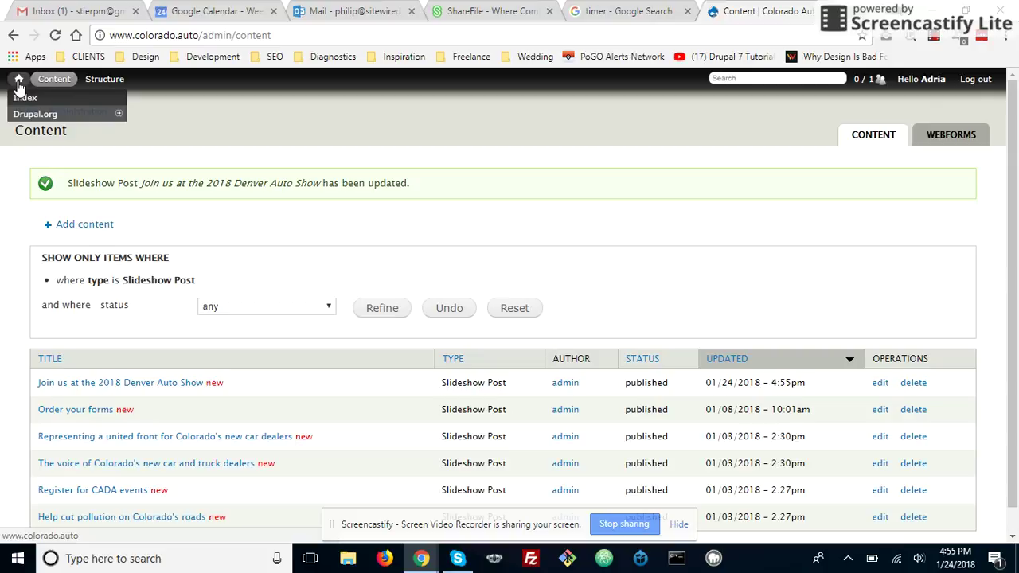
- View the homepage to confirm the new Denver Auto Show banner appears in the slideshow
left_click(19, 83)
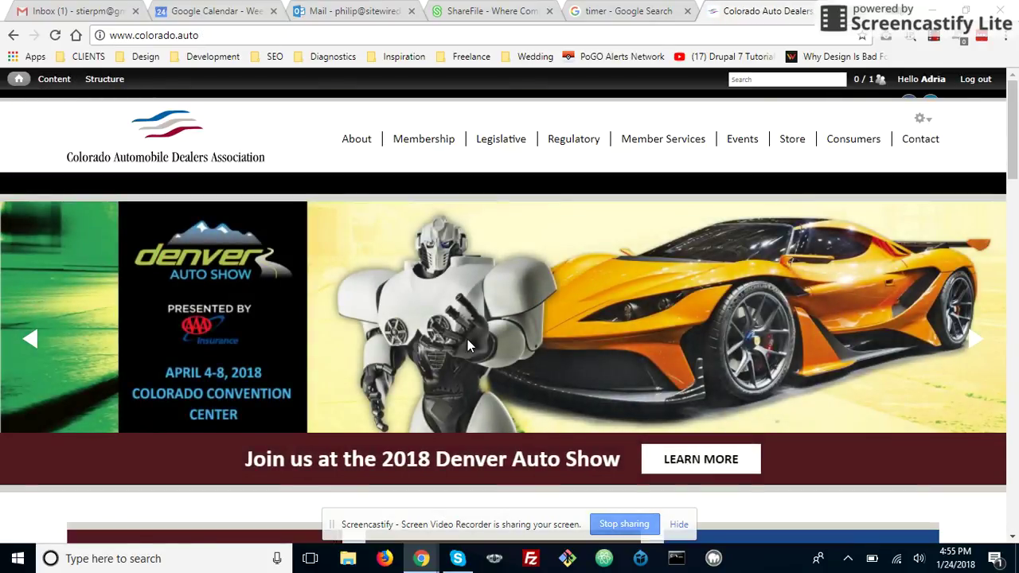
scroll(467, 339, "down", 2)
scroll(467, 339, "up", 2)
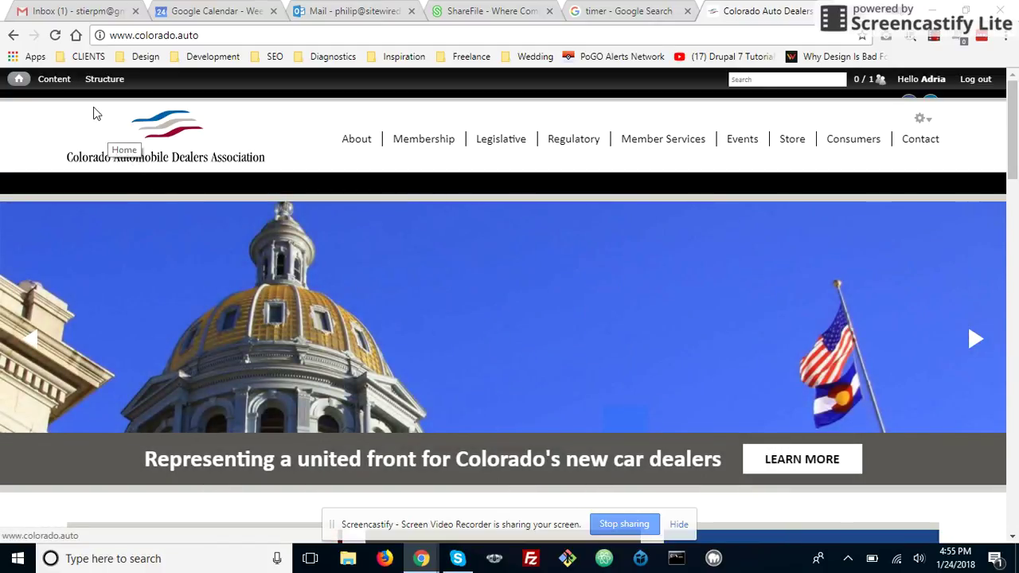
mouse_move(104, 79)
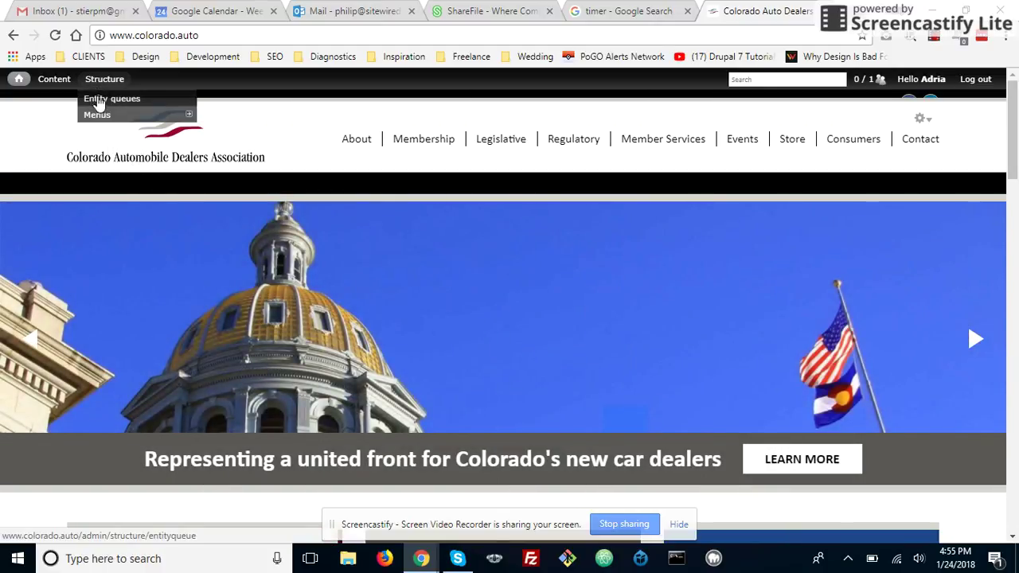
left_click(100, 102)
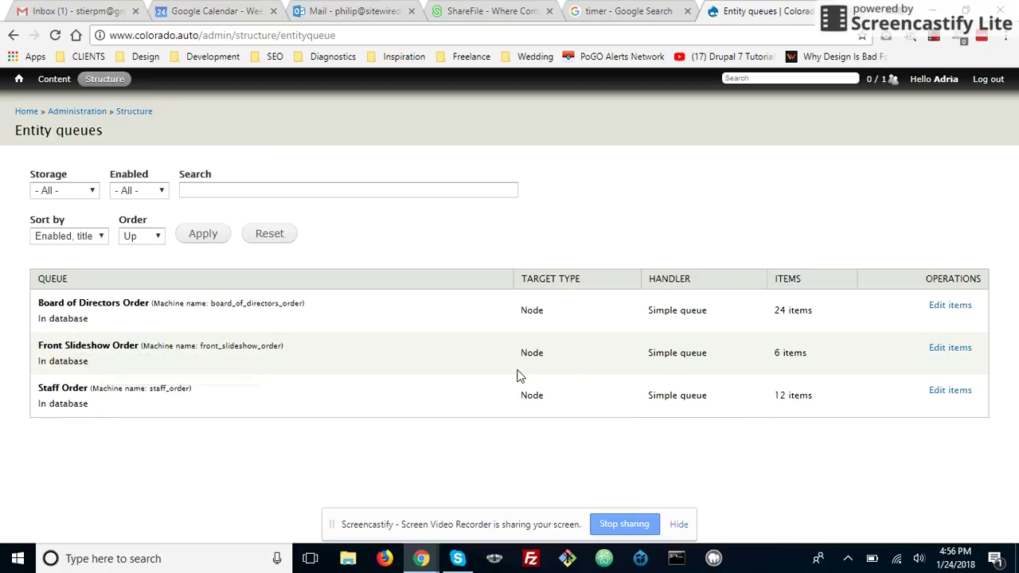
left_click(958, 352)
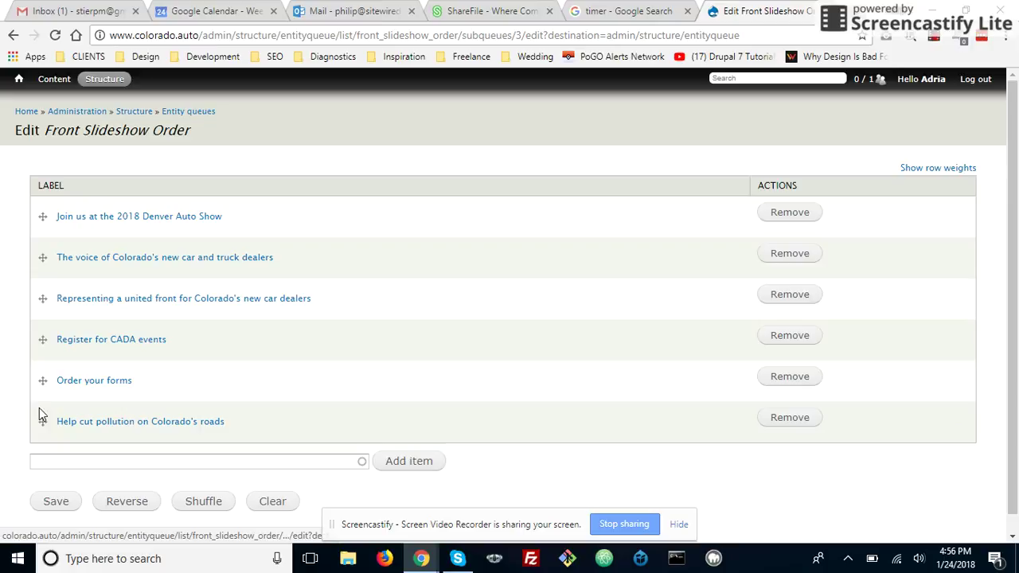
left_click_drag(43, 380, 45, 223)
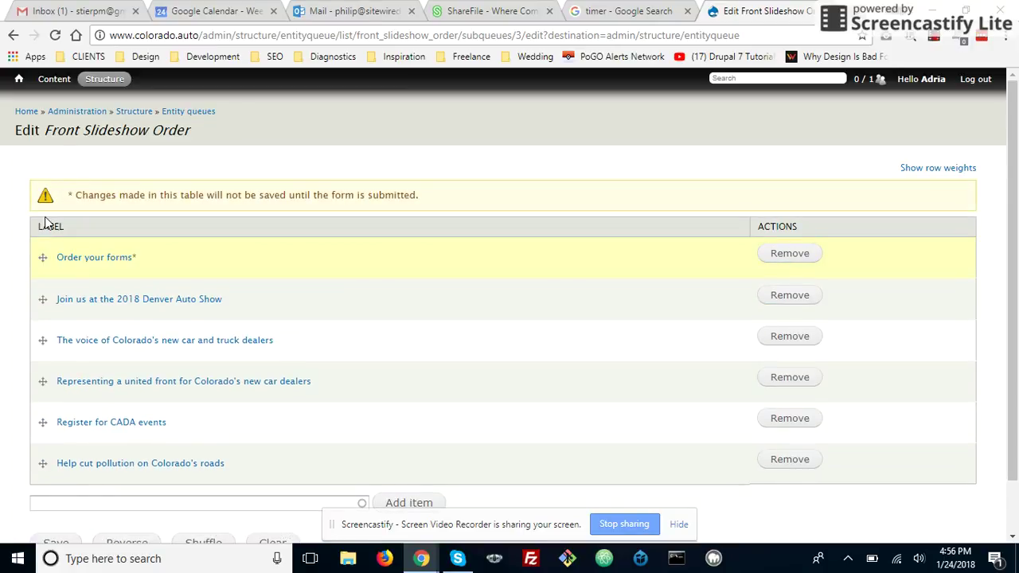
scroll(114, 258, "down", 1)
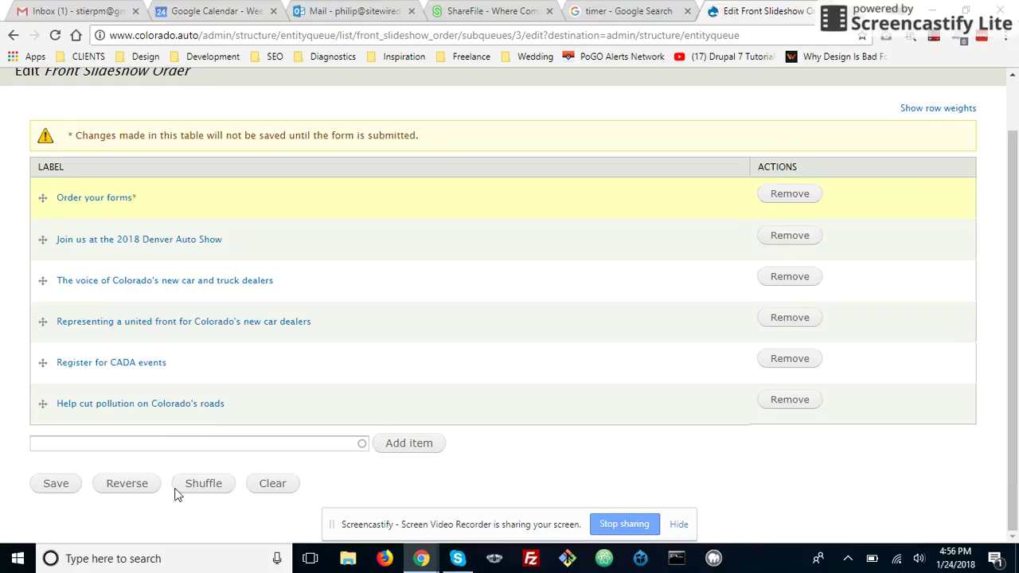
scroll(354, 498, "up", 1)
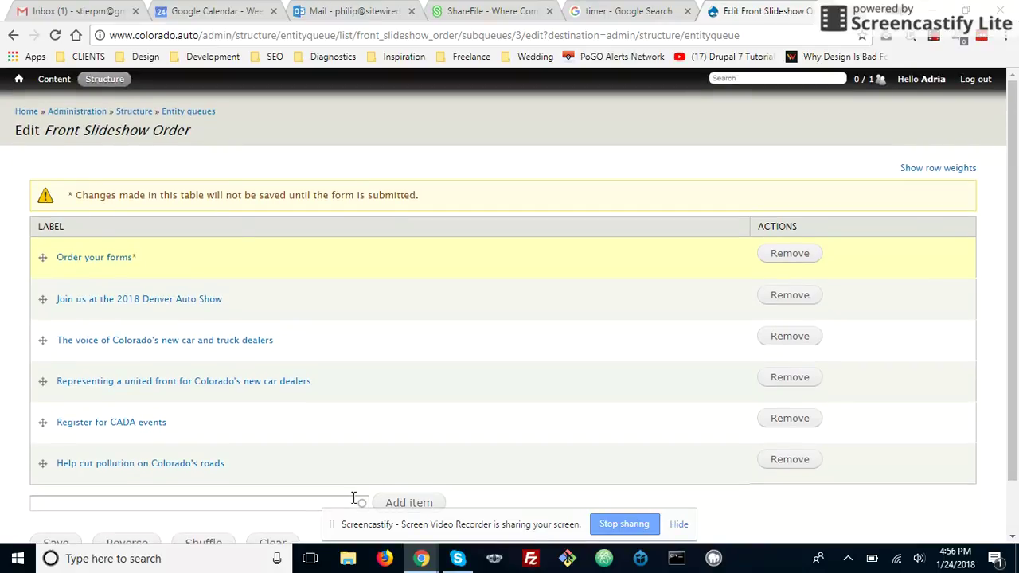
left_click(18, 78)
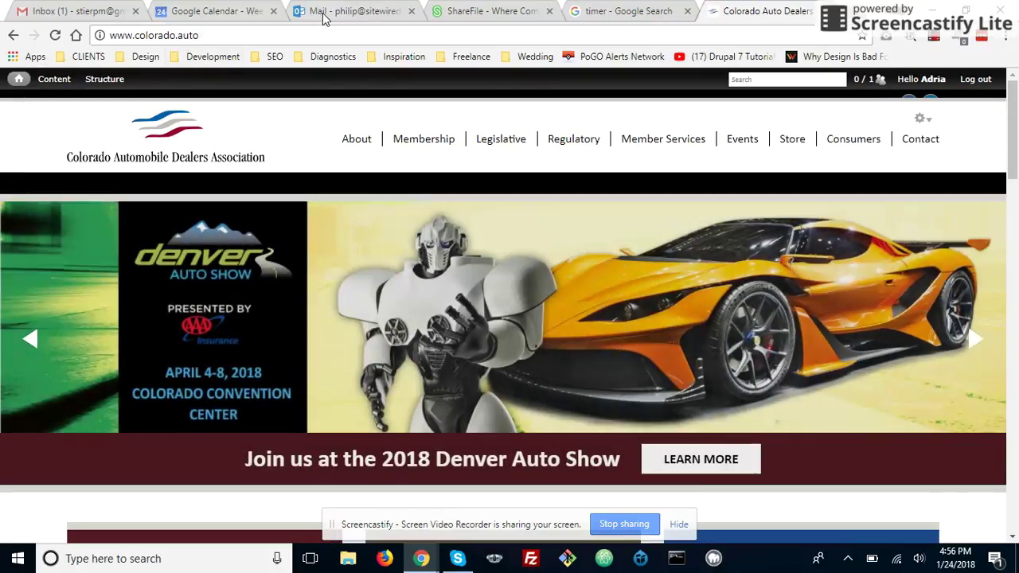
- Switch to the ShareFile tab showing the PG website slider v1.jpg preview
left_click(325, 13)
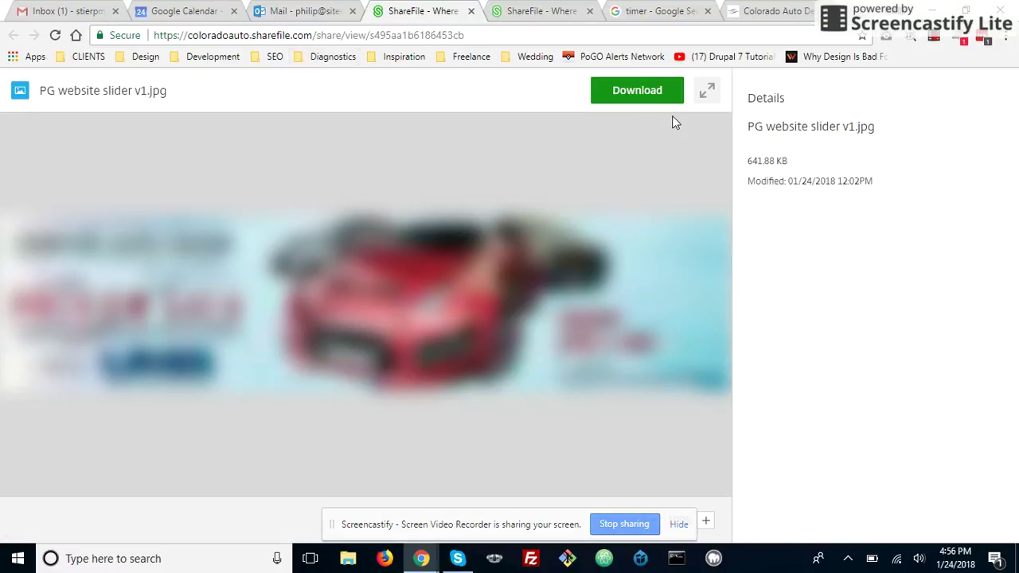
left_click(935, 44)
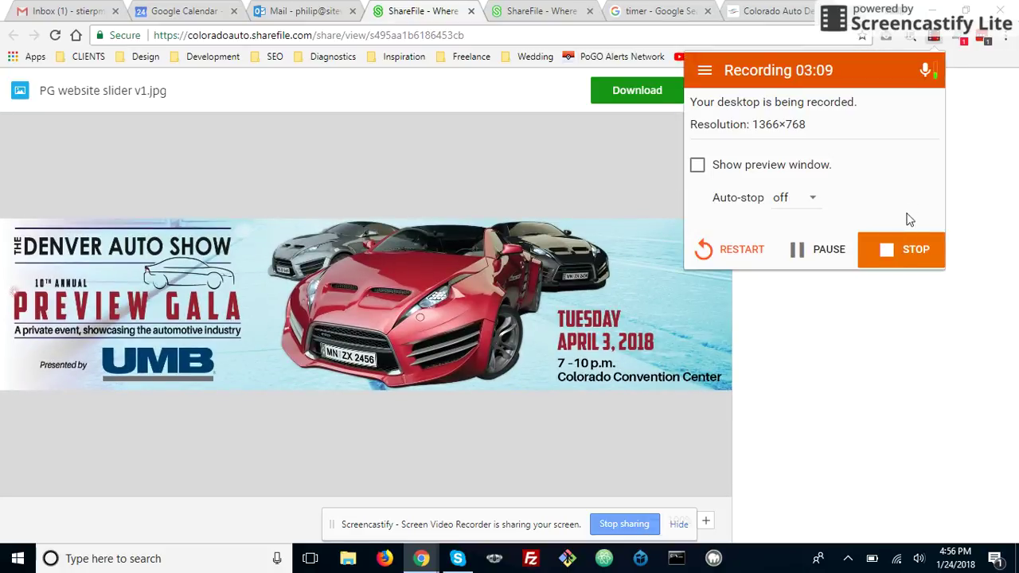